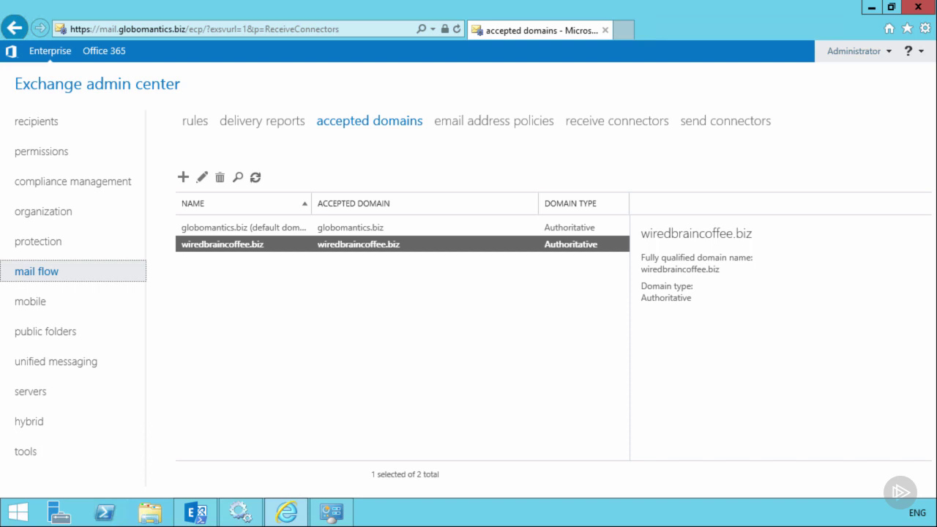
- From the email address policies list, create a new policy named 'Wired Brain Coffee' and add an address format
left_click(502, 123)
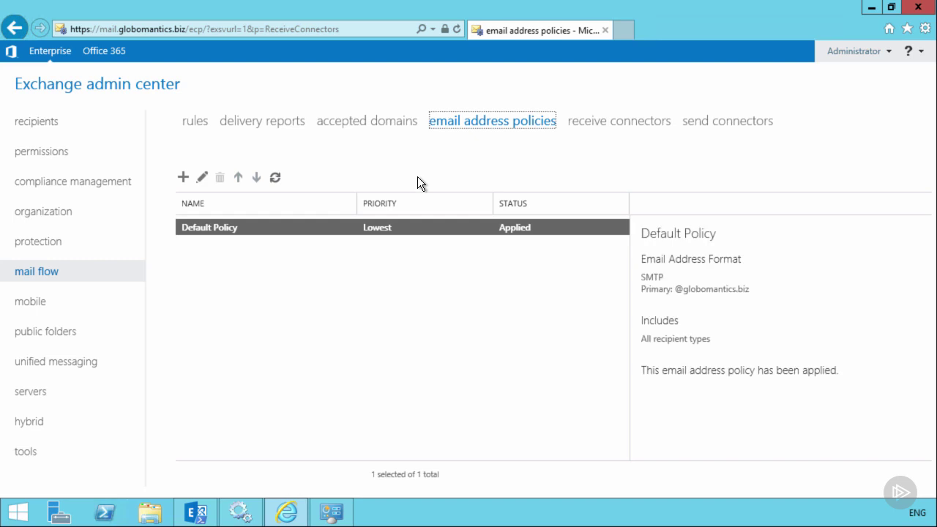
left_click(182, 178)
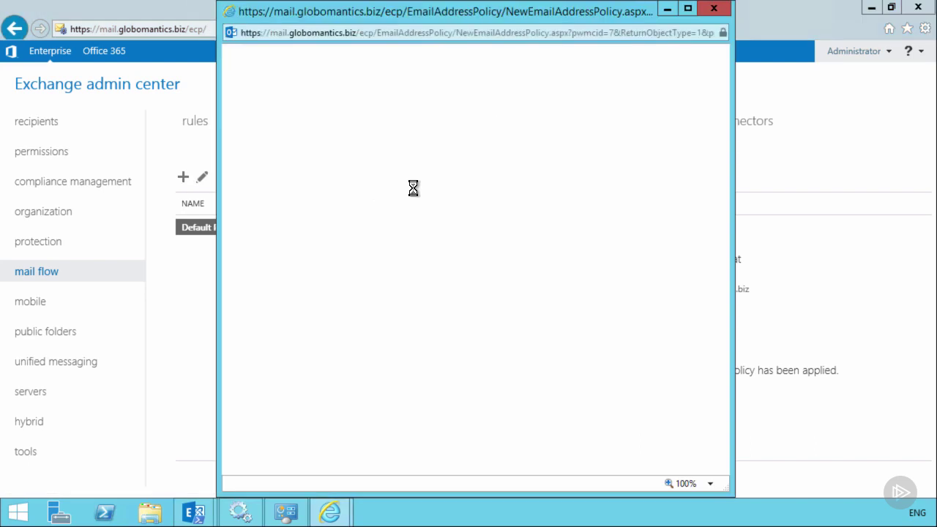
left_click(415, 186)
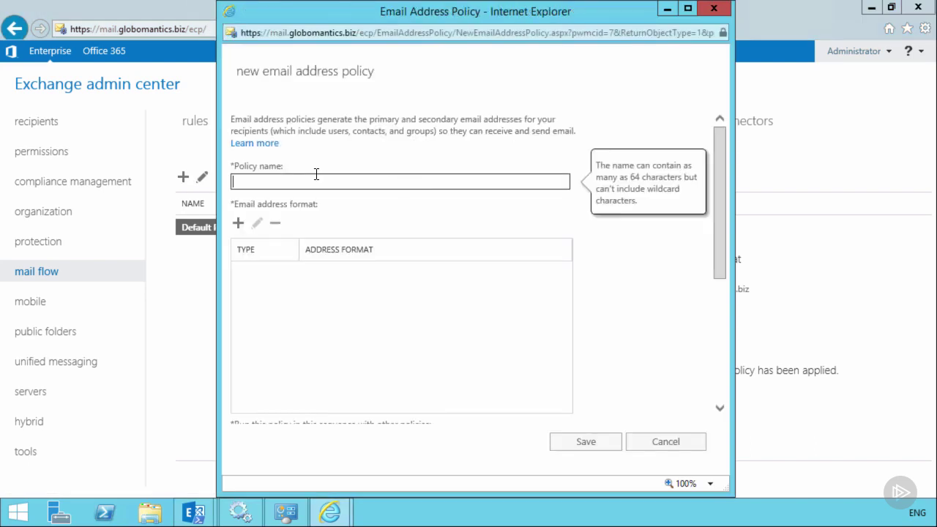
type("Wired Brain Coffee")
left_click(239, 224)
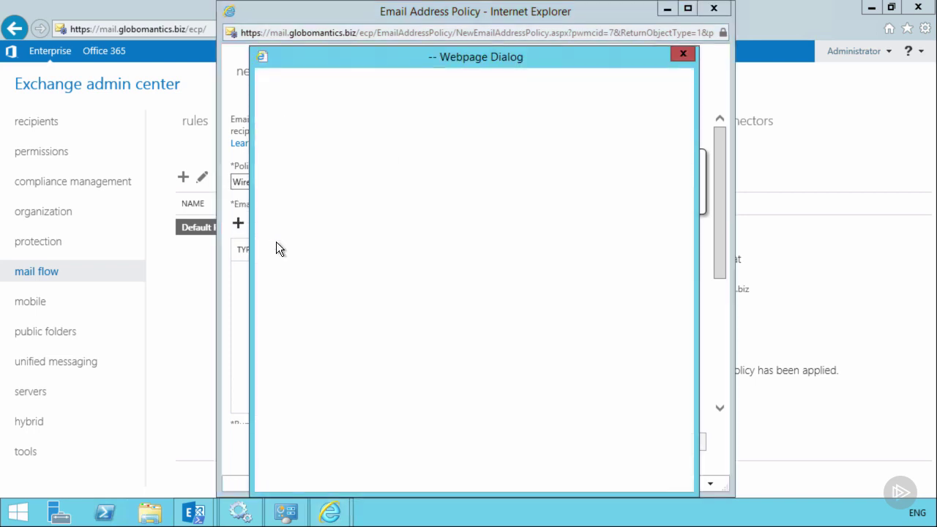
left_click(354, 170)
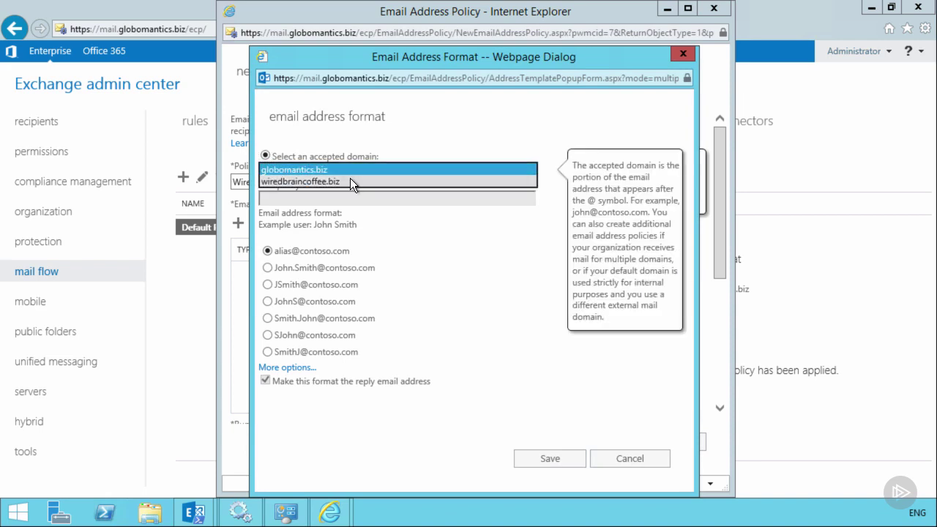
left_click(350, 181)
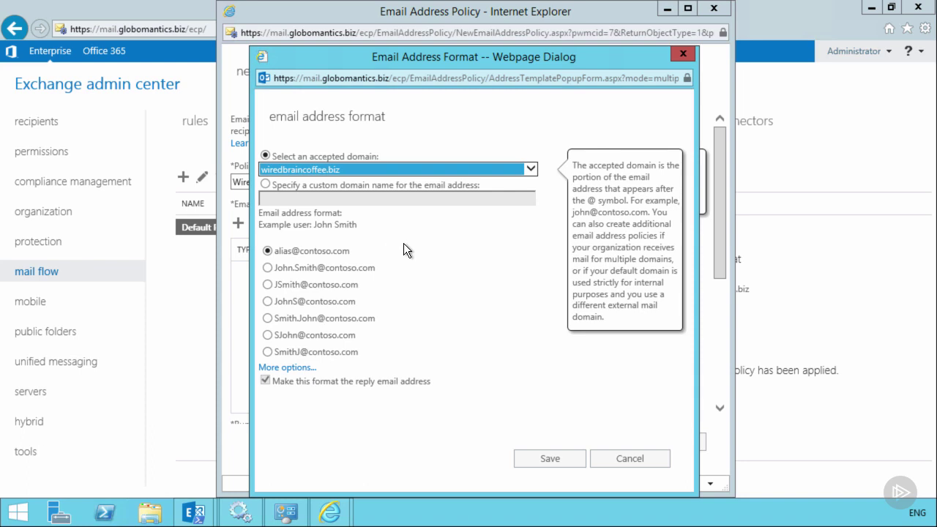
left_click(280, 272)
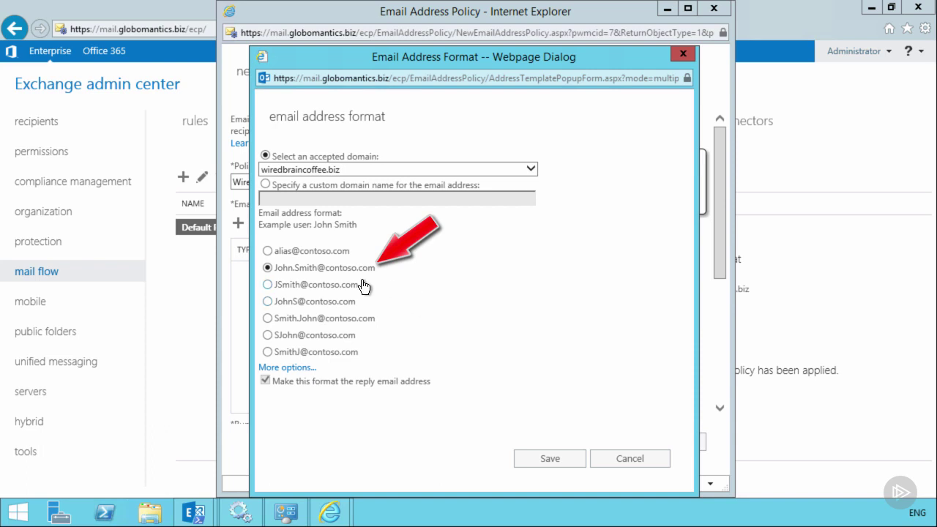
left_click(293, 367)
scroll(441, 297, "down", 2)
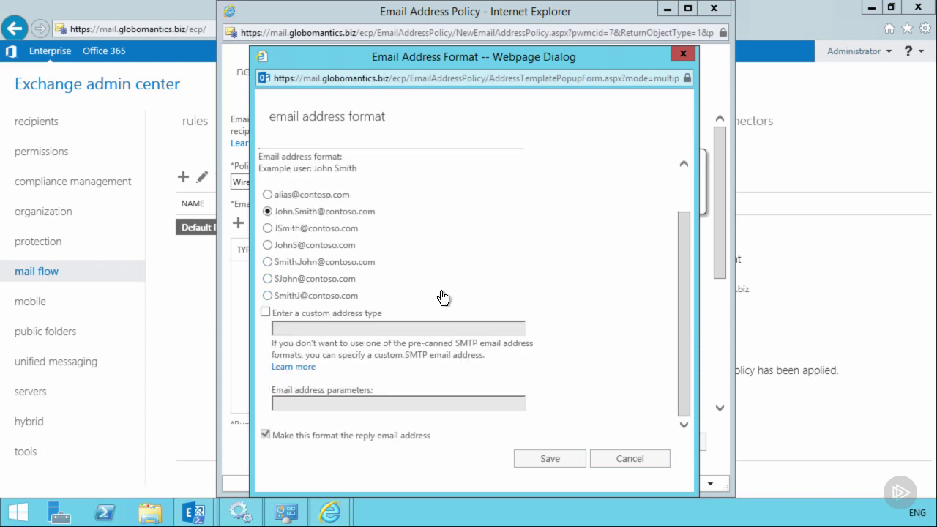
left_click(302, 312)
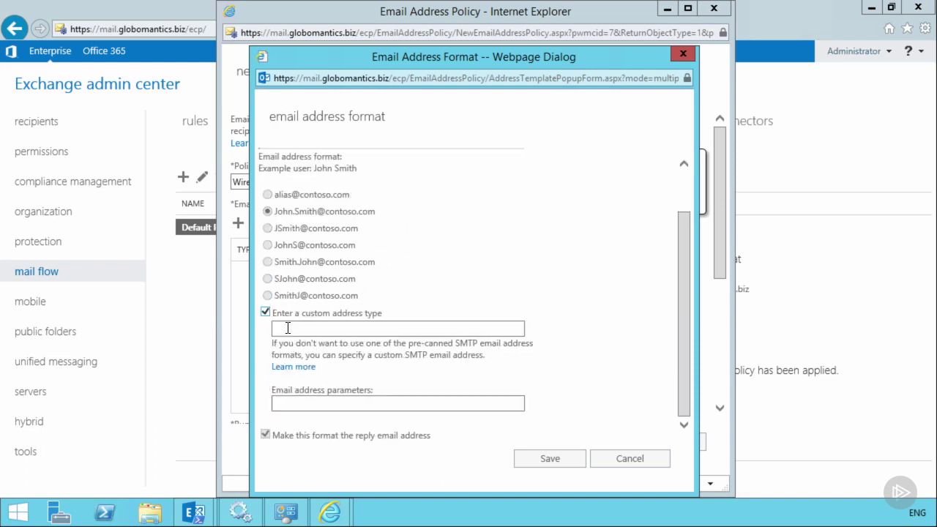
left_click(287, 328)
type("SMTP")
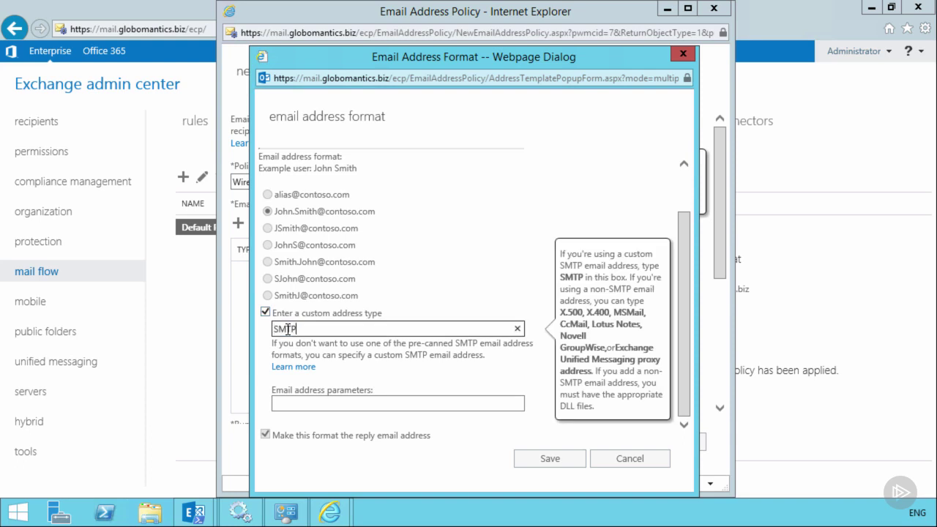
left_click(314, 400)
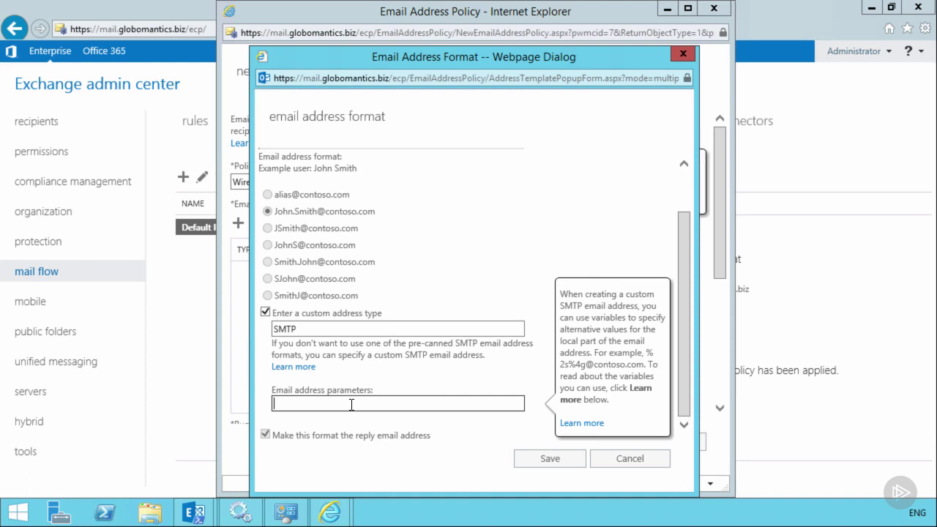
left_click(291, 210)
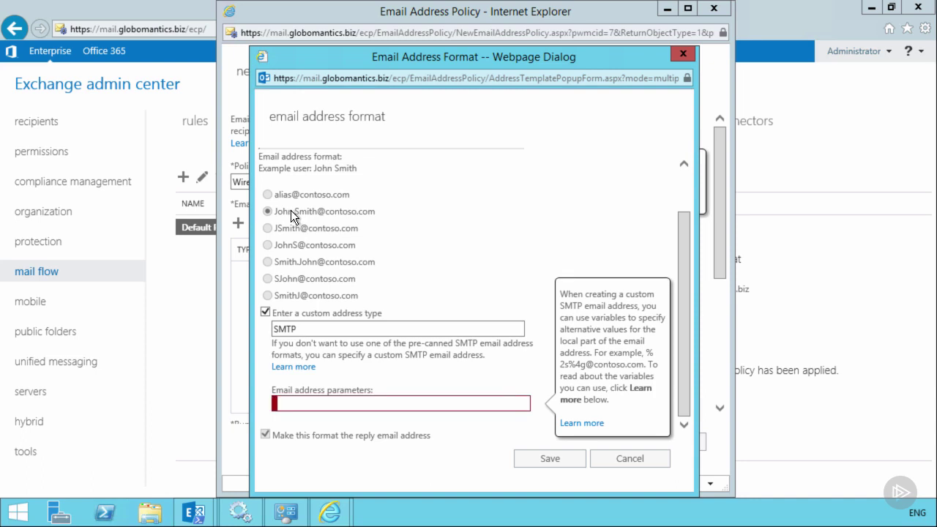
left_click(265, 314)
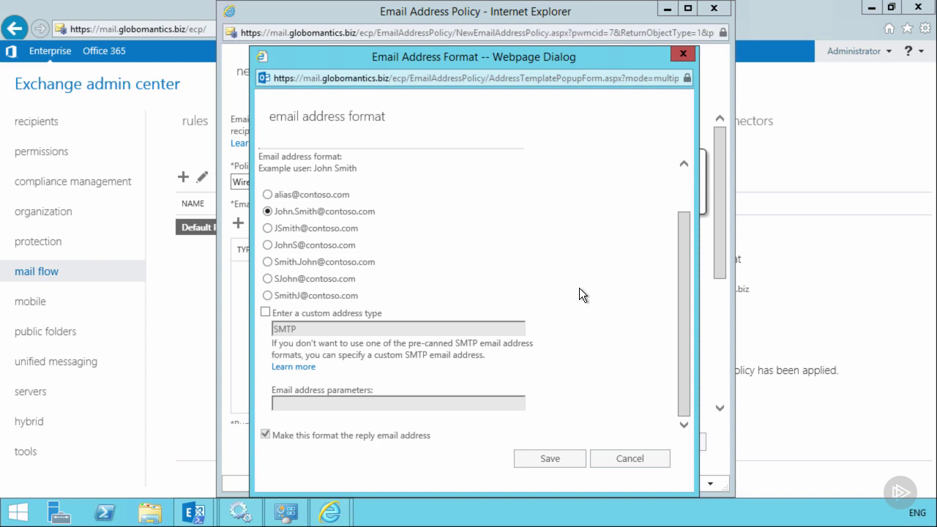
left_click(552, 459)
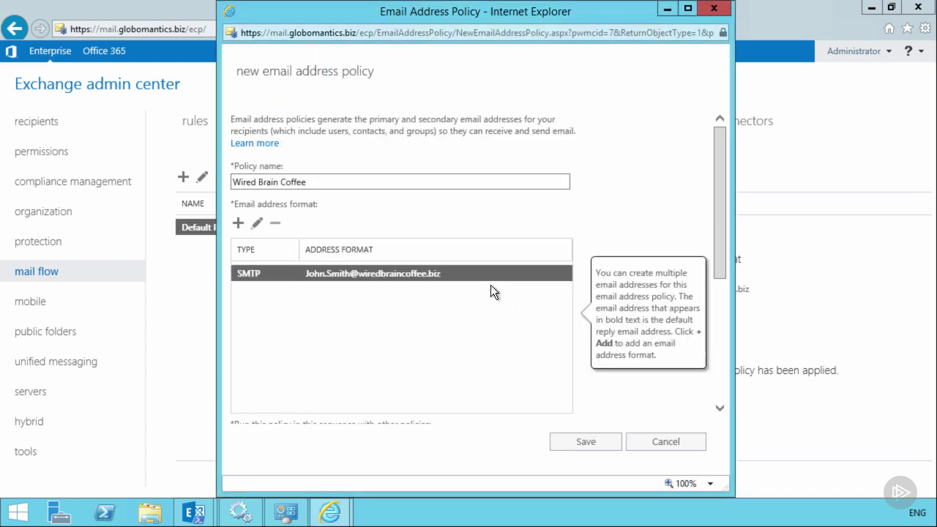
- Add a Company rule matching 'Wired Brain Coffee' and preview the covered recipients, which show none
scroll(415, 351, "down", 3)
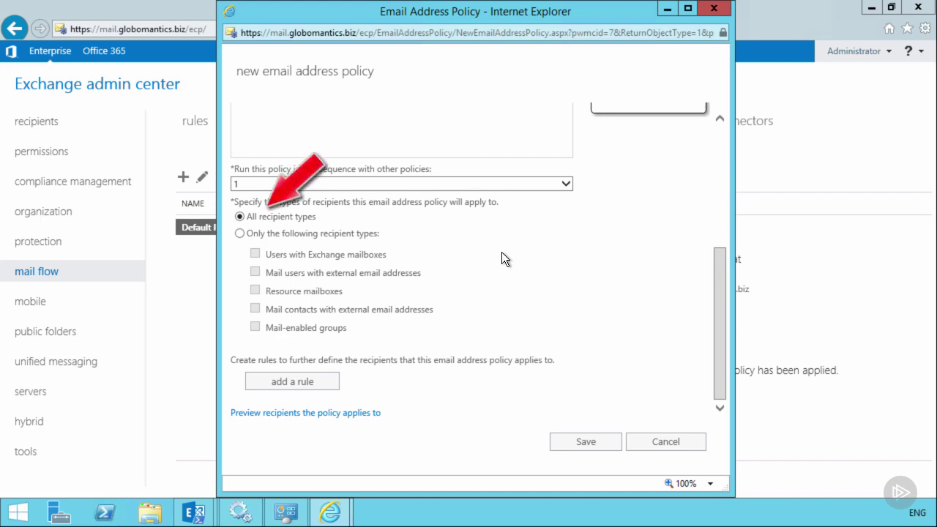
left_click(313, 380)
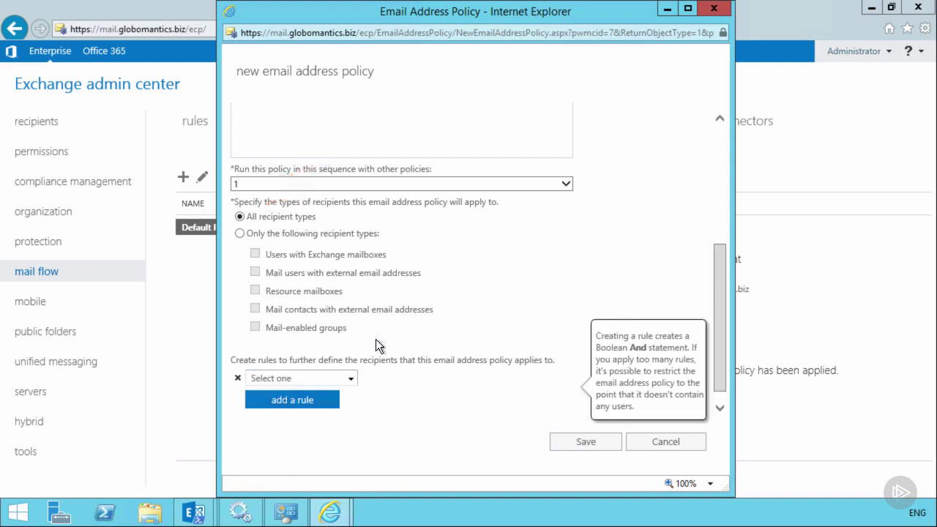
left_click(351, 357)
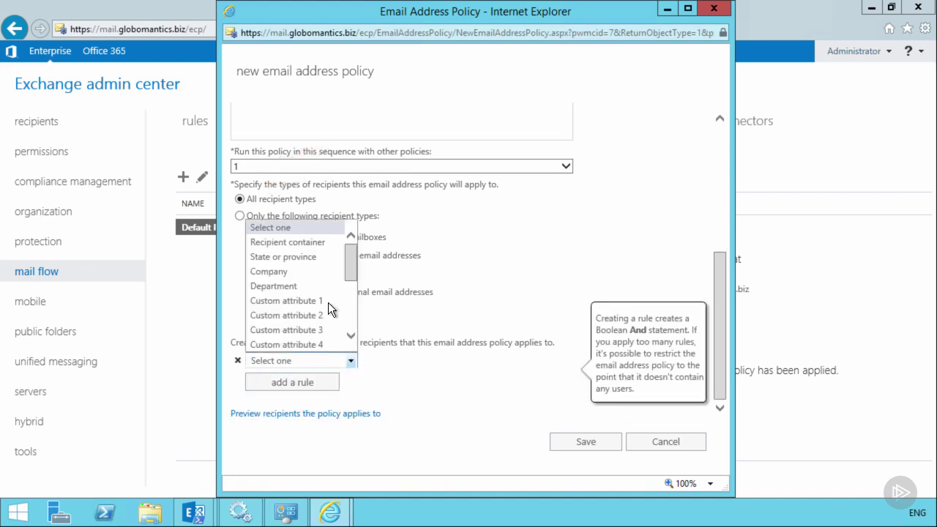
left_click(289, 270)
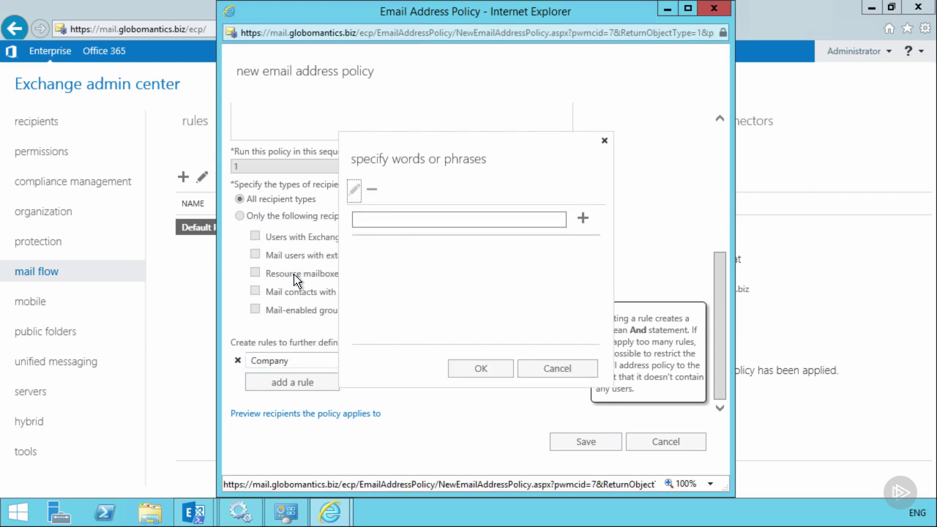
type("Wi")
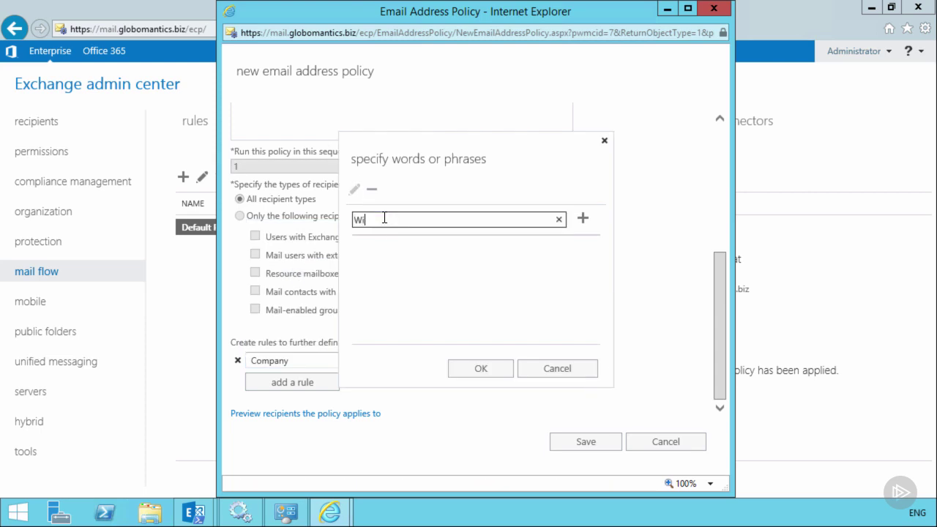
type("red Brain Coffee")
left_click(582, 217)
left_click(482, 365)
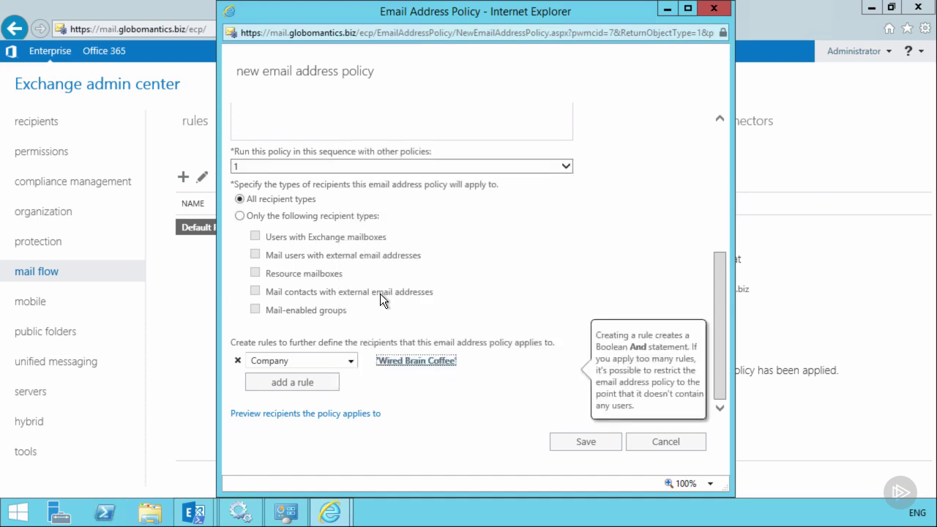
left_click(292, 413)
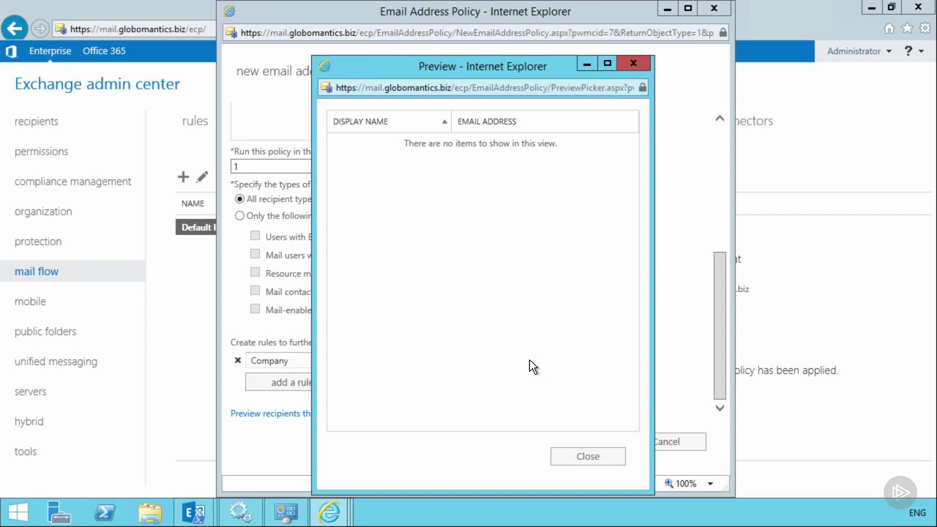
- Close the recipient preview and save the new policy, acknowledging the not-active warning
left_click(582, 463)
left_click(578, 443)
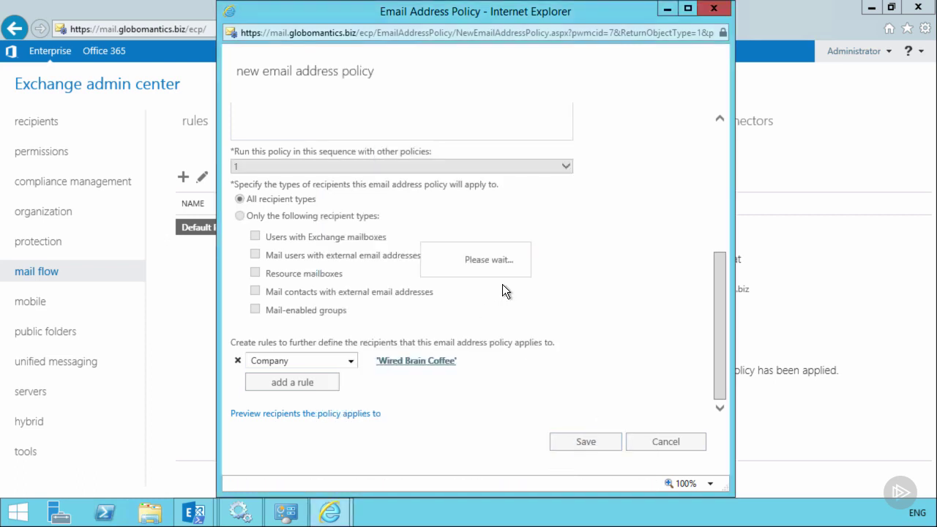
left_click(547, 327)
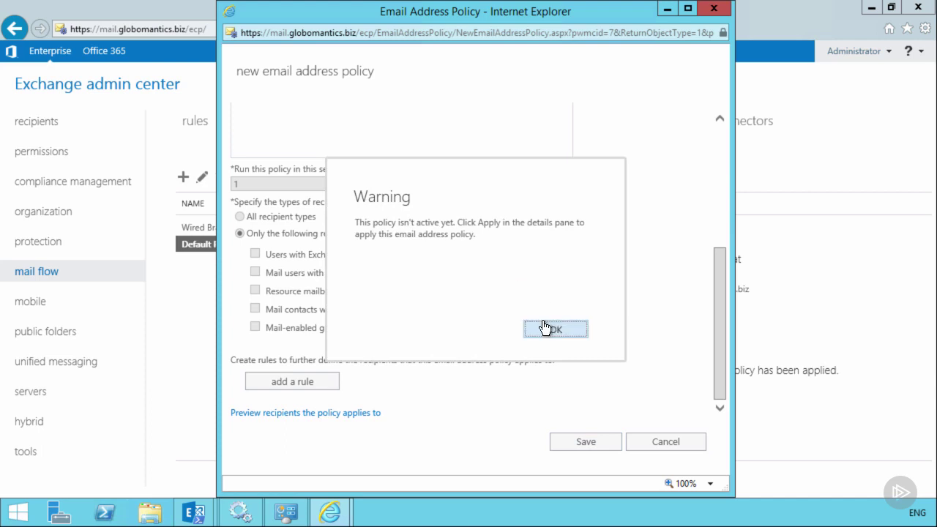
- Apply the Wired Brain Coffee policy so it shows Applied at priority 1
left_click(233, 226)
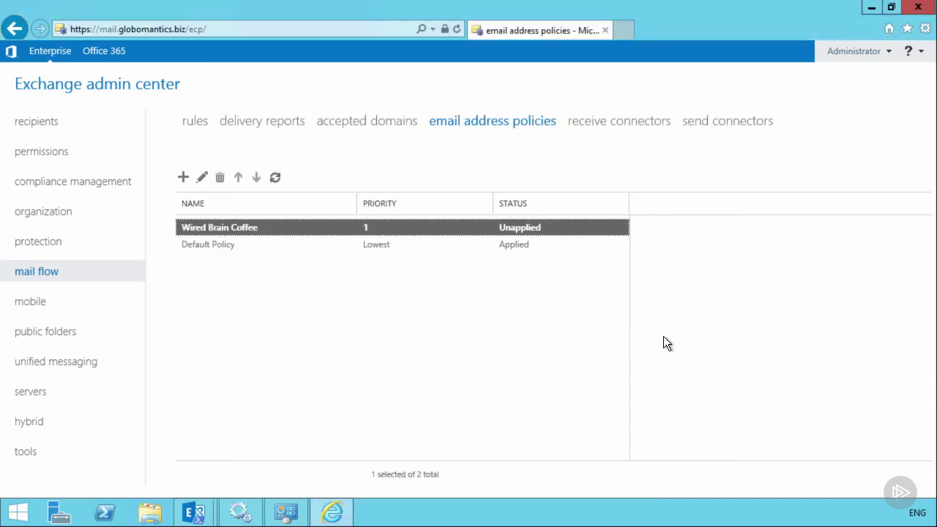
left_click(652, 417)
left_click(476, 355)
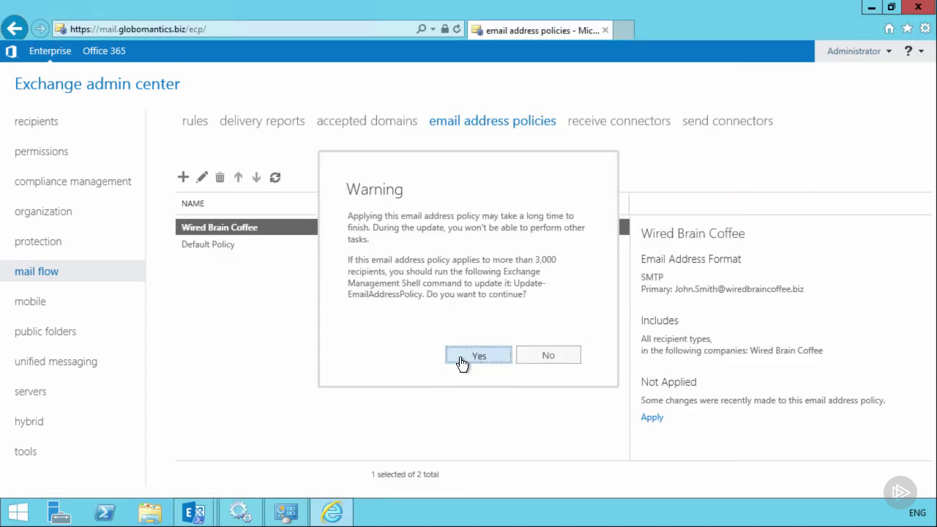
left_click(548, 332)
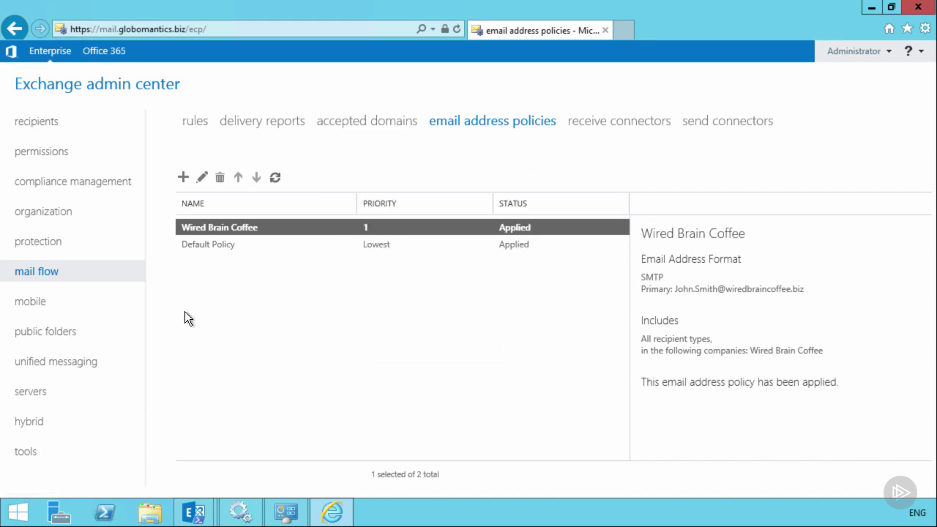
- Change the fourth mailbox's Company from Globomantics to 'Wired Brain Coffee' and save
left_click(37, 123)
left_click(230, 281)
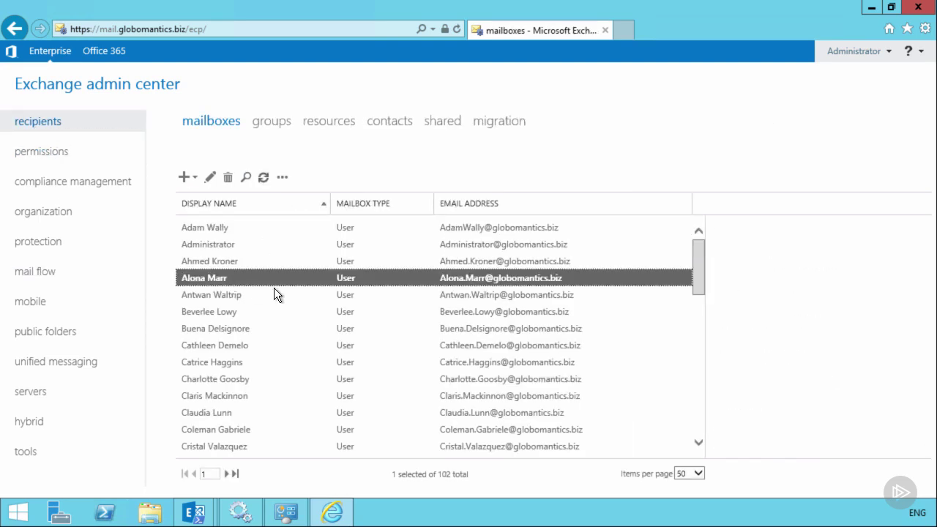
left_click(211, 177)
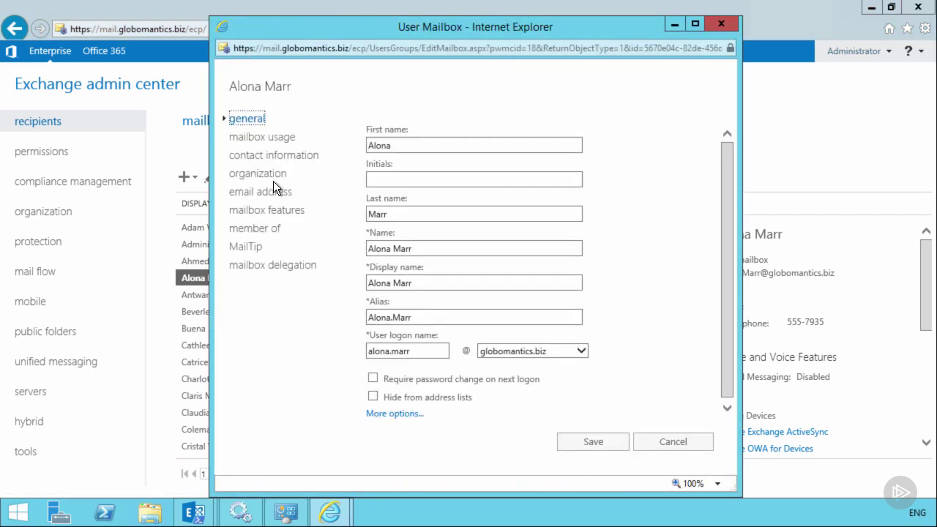
left_click(252, 174)
double_click(388, 214)
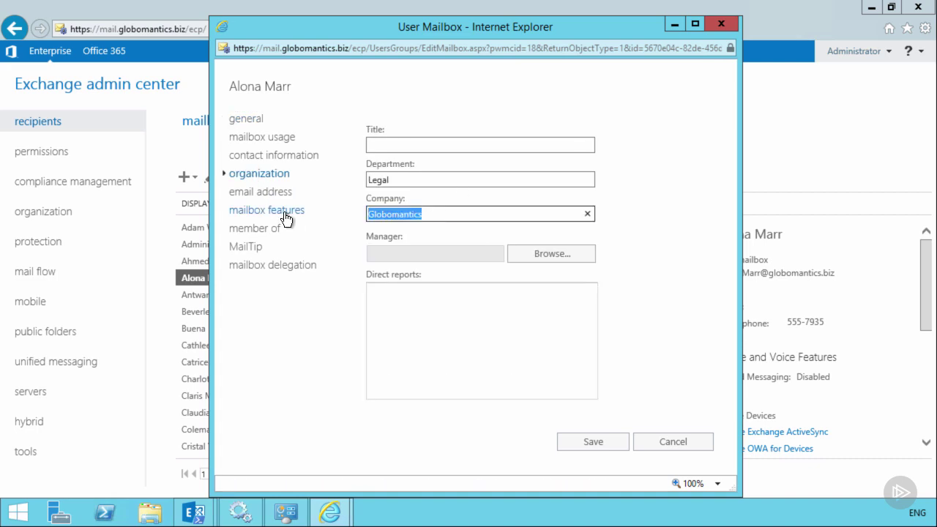
type("Wired Brain Coffee")
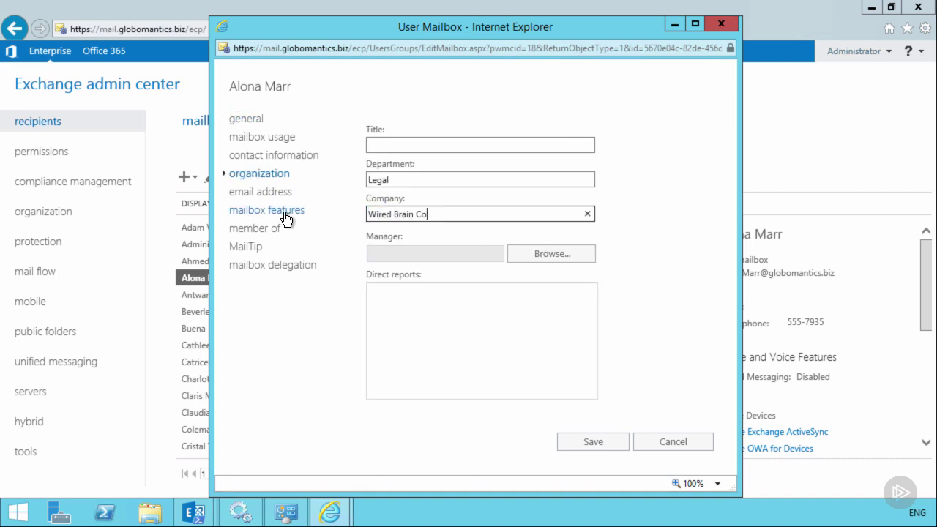
left_click(586, 442)
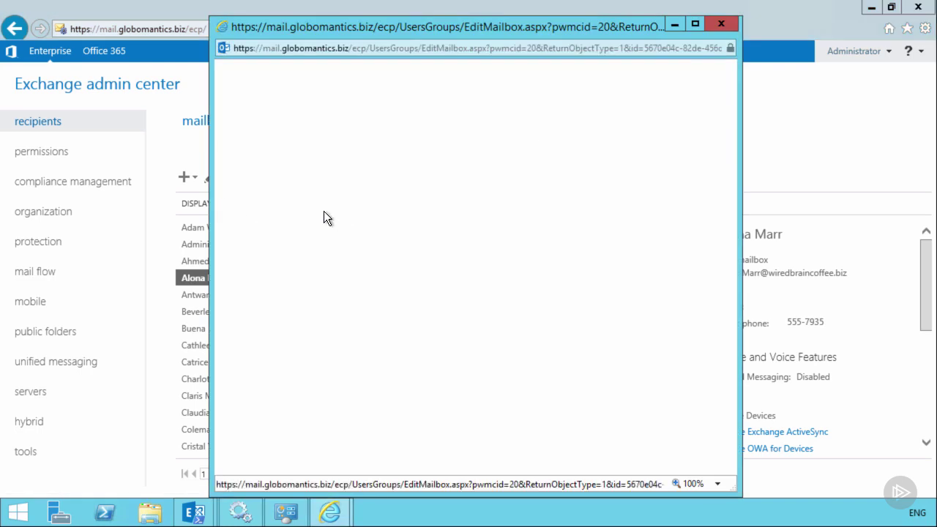
left_click(259, 192)
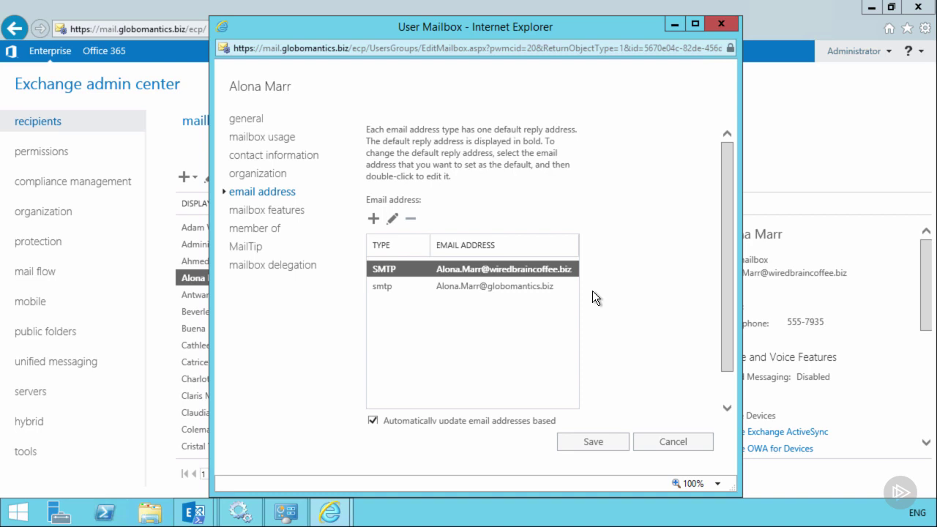
left_click(593, 442)
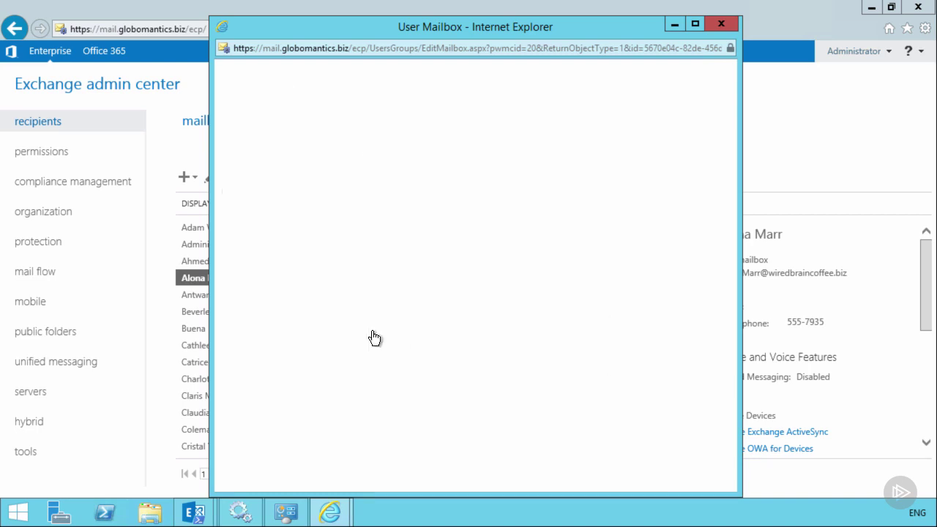
left_click(238, 296)
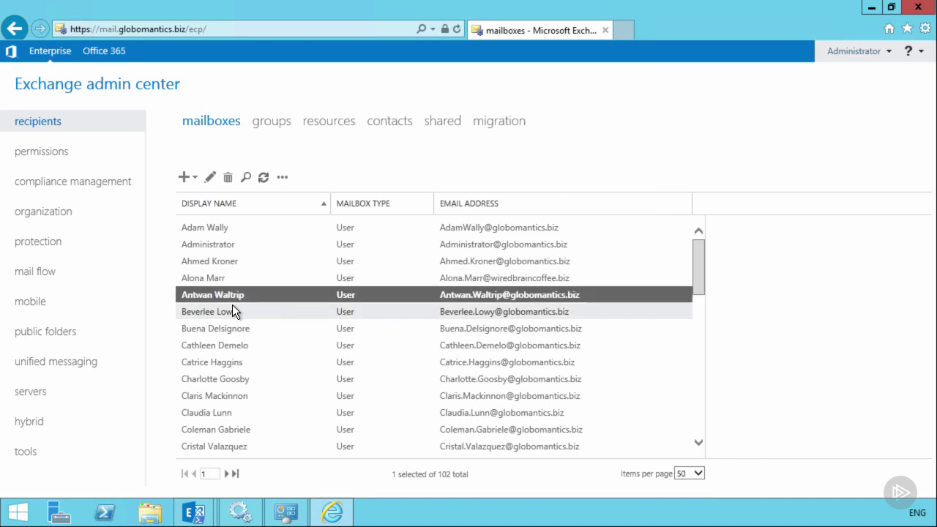
- Add a user address at wiredbraincoffee.biz to the fifth mailbox and turn off automatic address updates
left_click(209, 179)
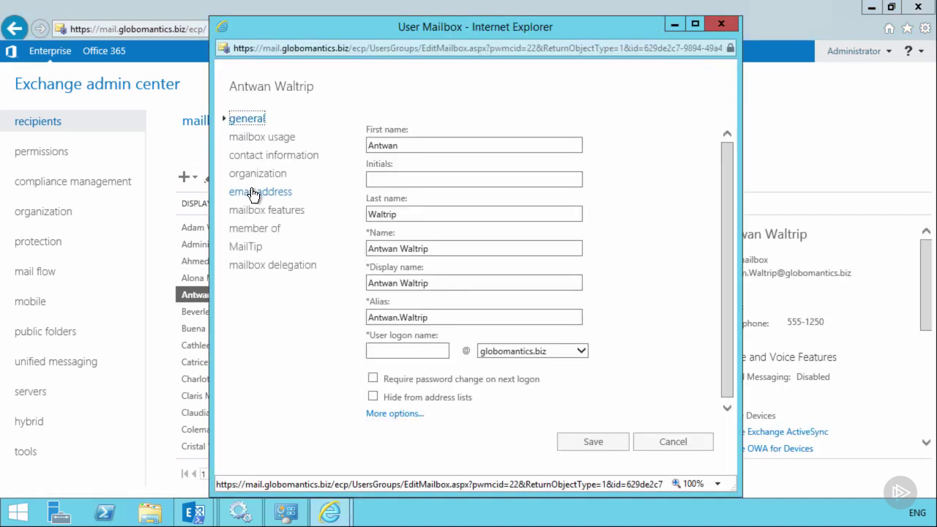
left_click(256, 193)
left_click(372, 218)
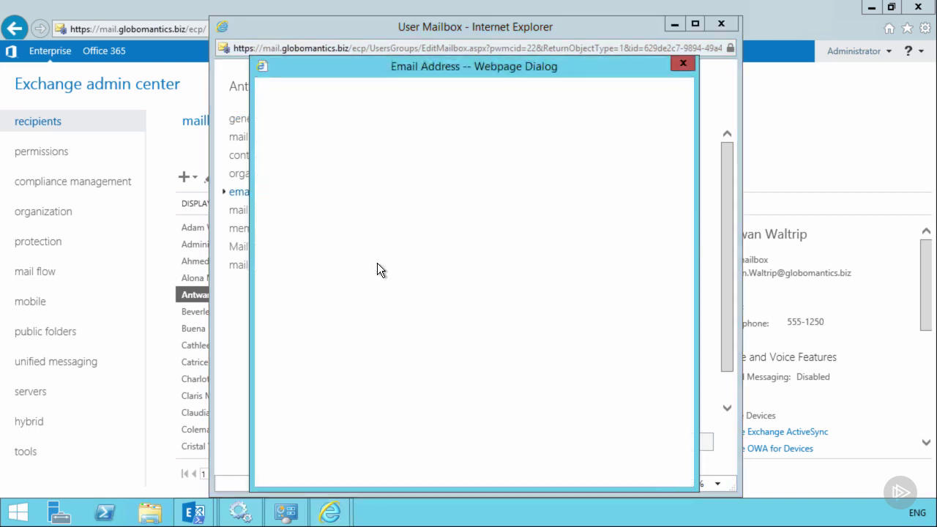
left_click(320, 285)
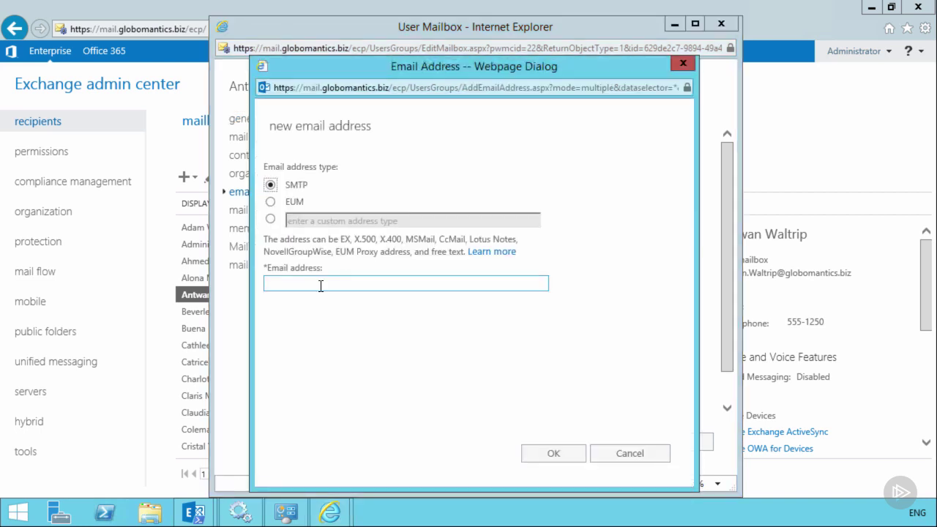
left_click(321, 285)
left_click(554, 452)
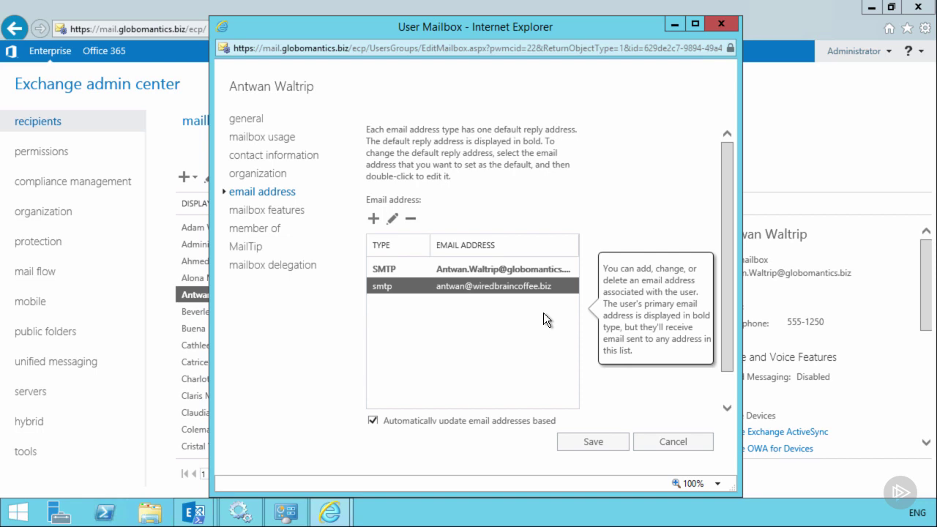
scroll(543, 313, "down", 1)
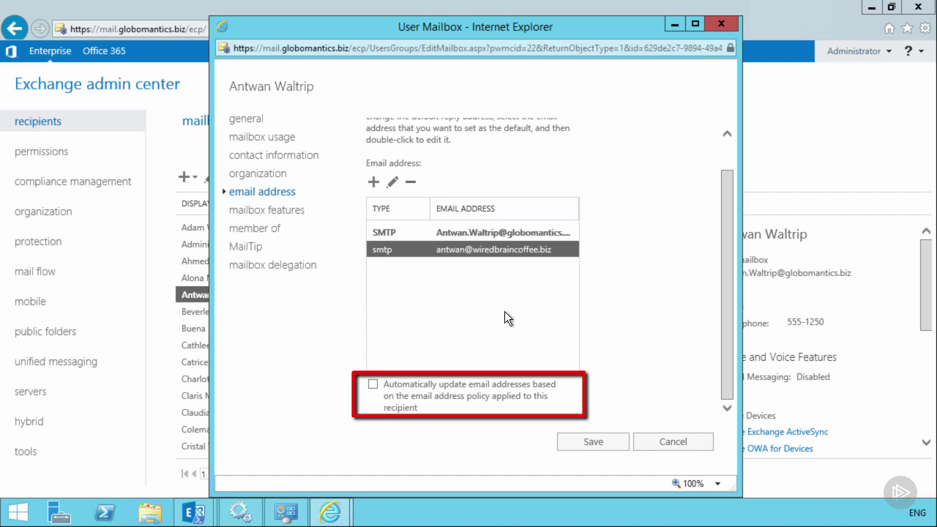
left_click(594, 443)
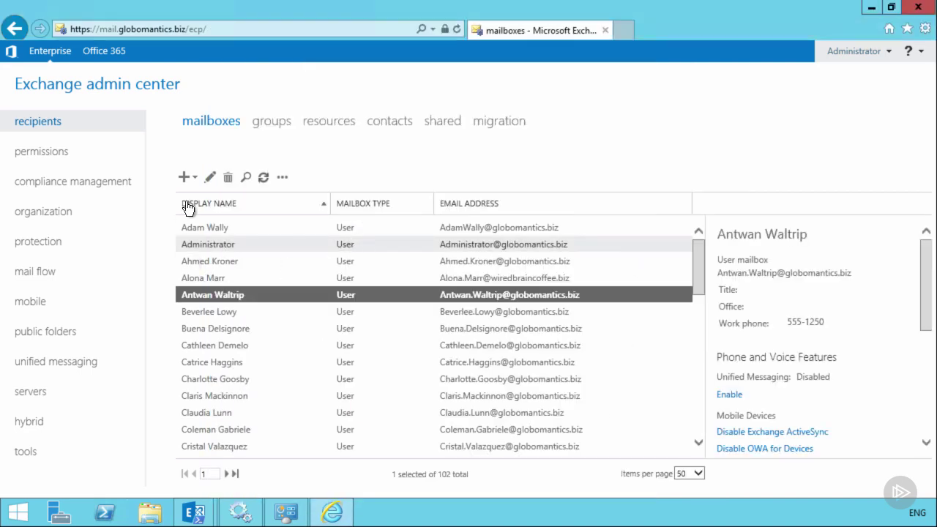
left_click(210, 178)
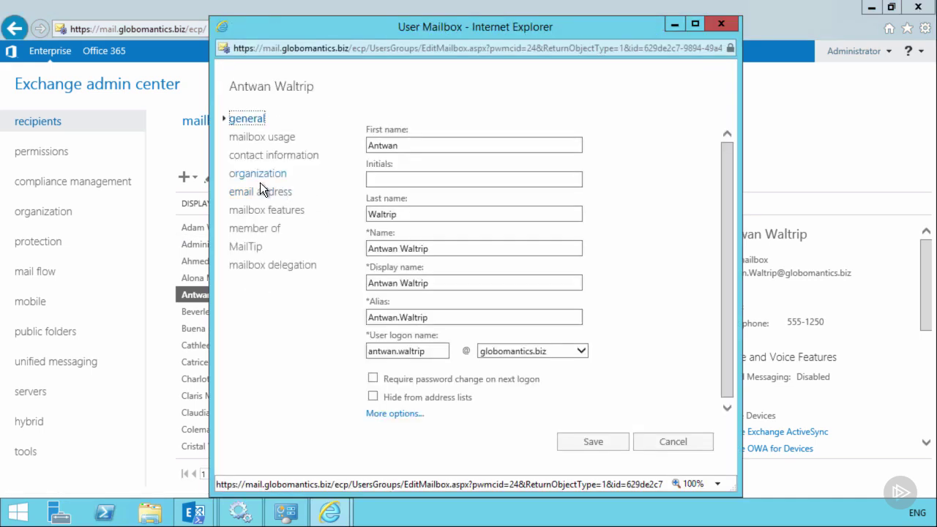
left_click(257, 194)
double_click(410, 283)
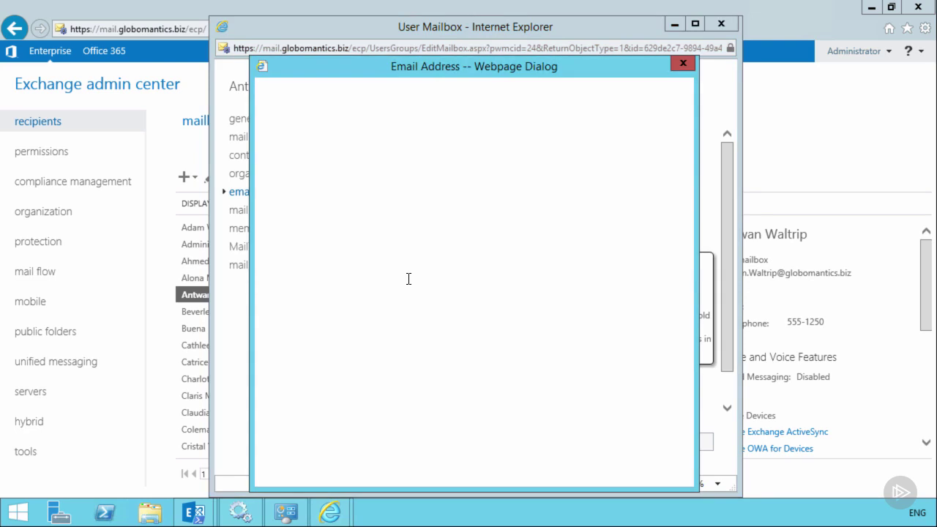
left_click(296, 265)
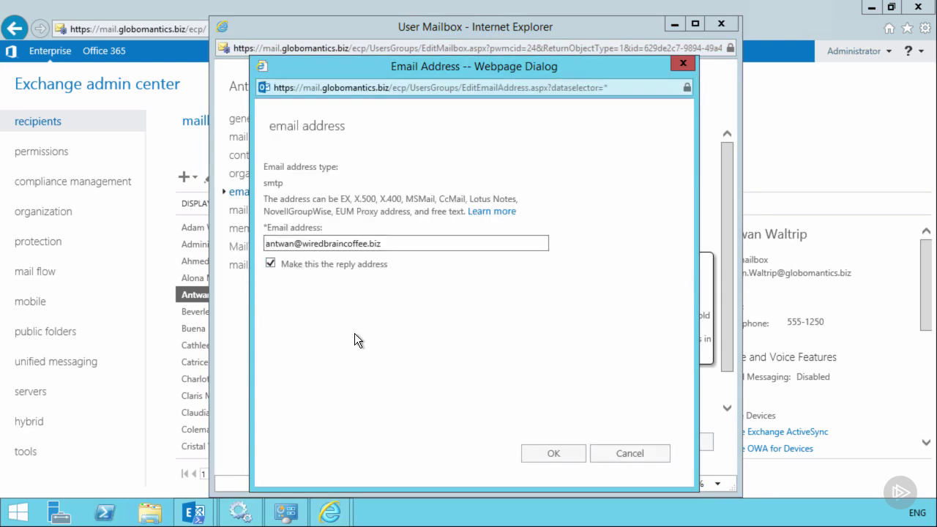
left_click(554, 455)
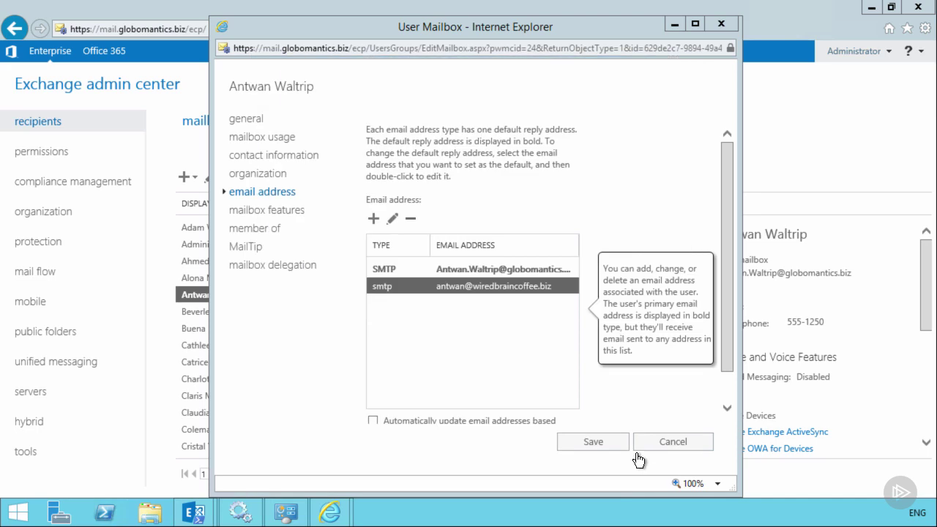
left_click(593, 441)
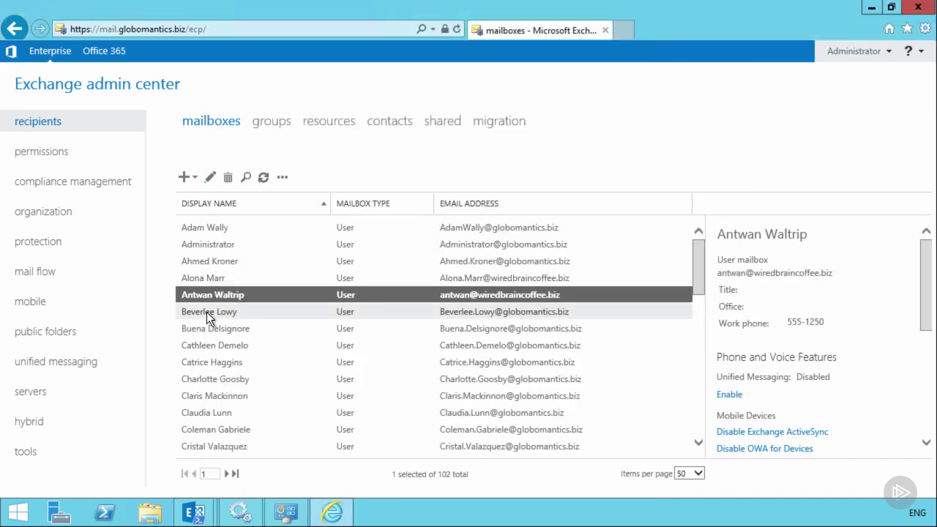
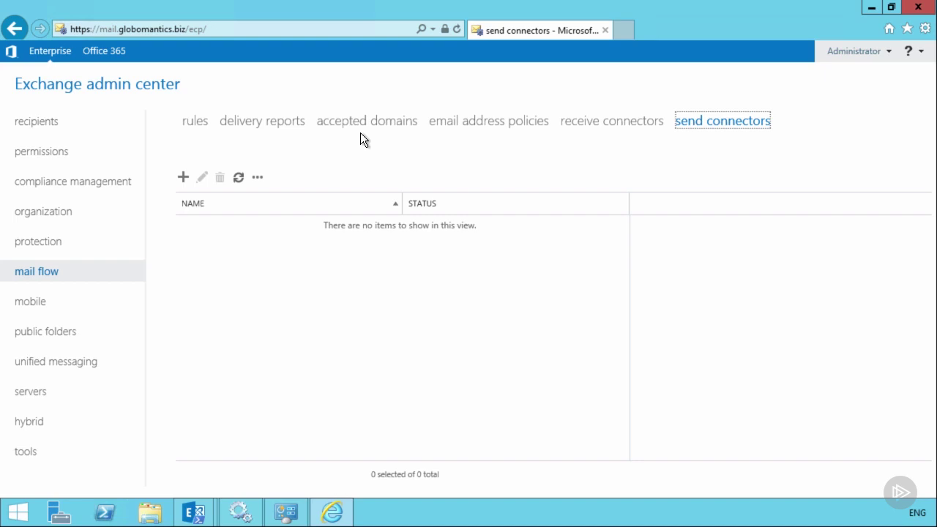
- Create an Internet-type send connector named 'Outbound Internet Email' using MX record routing
left_click(183, 176)
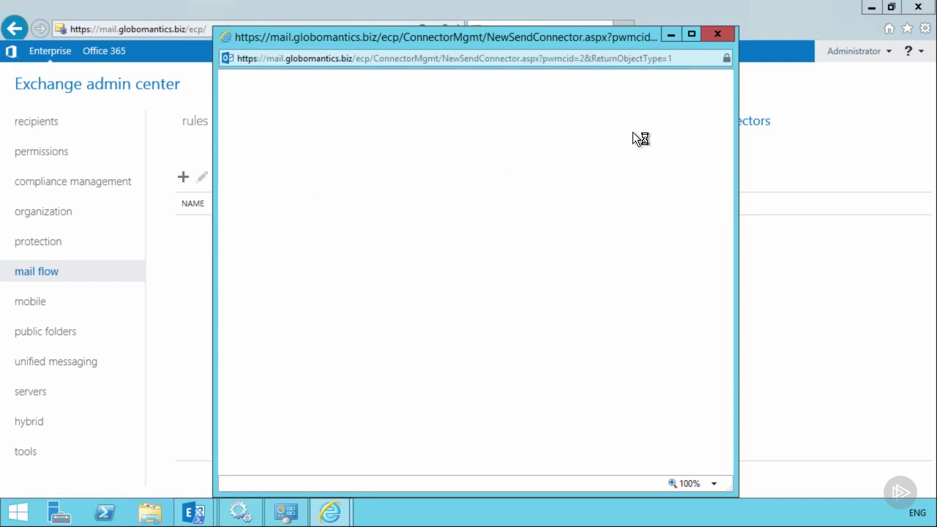
type("O")
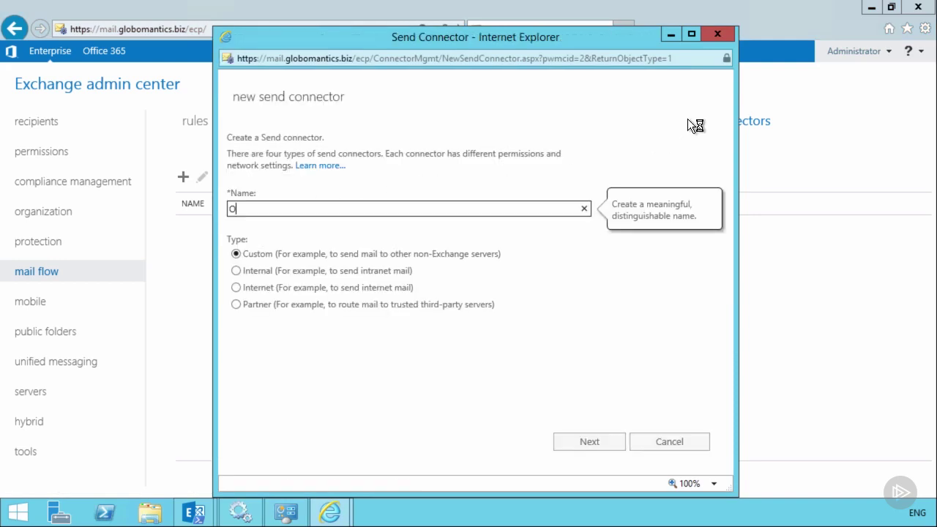
type("utbound Internet Email")
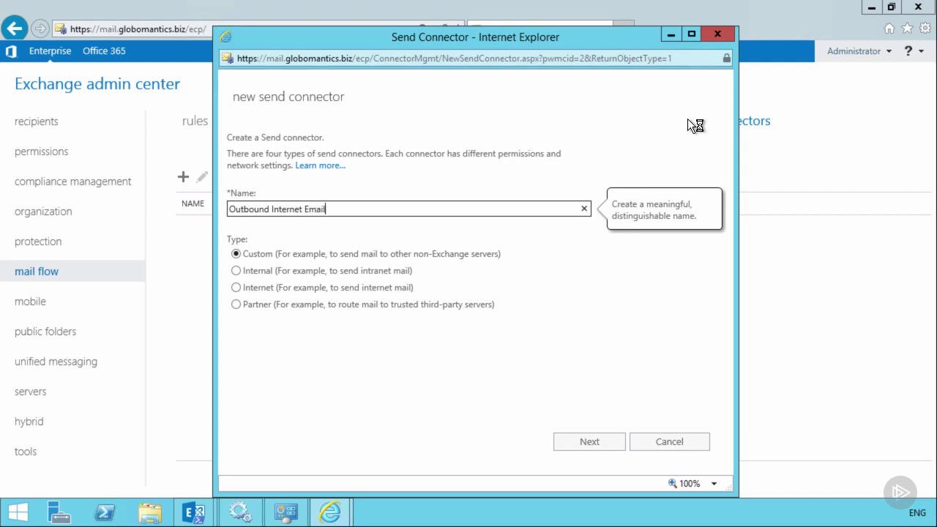
left_click(237, 287)
left_click(594, 442)
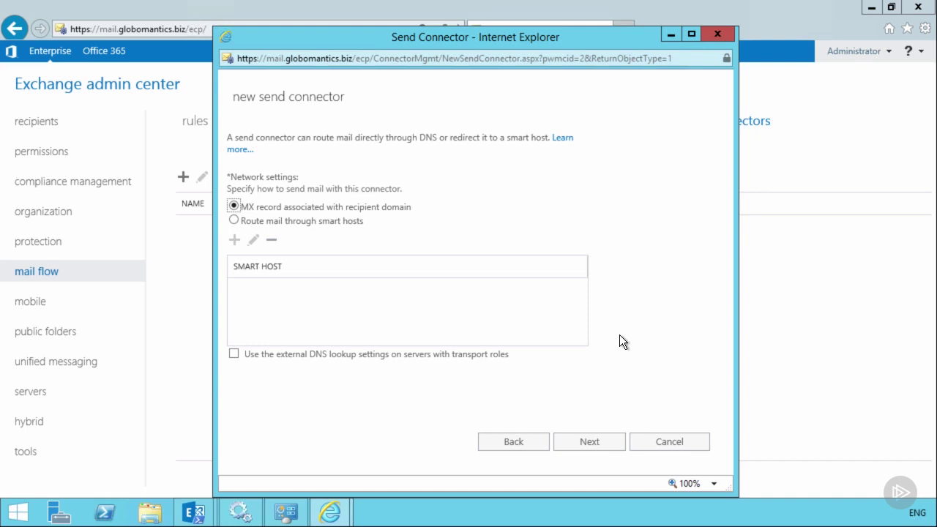
left_click(592, 442)
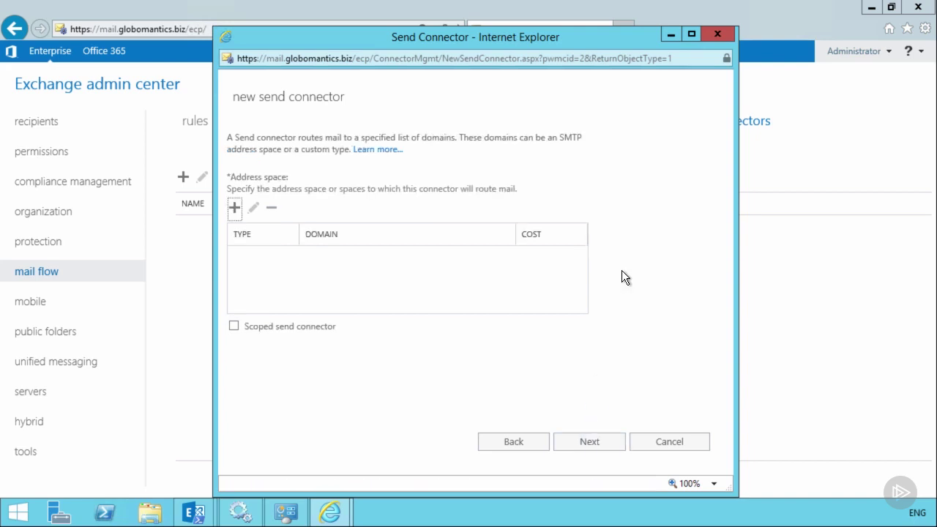
- Add an SMTP address space entry for domain * with cost 1
left_click(235, 207)
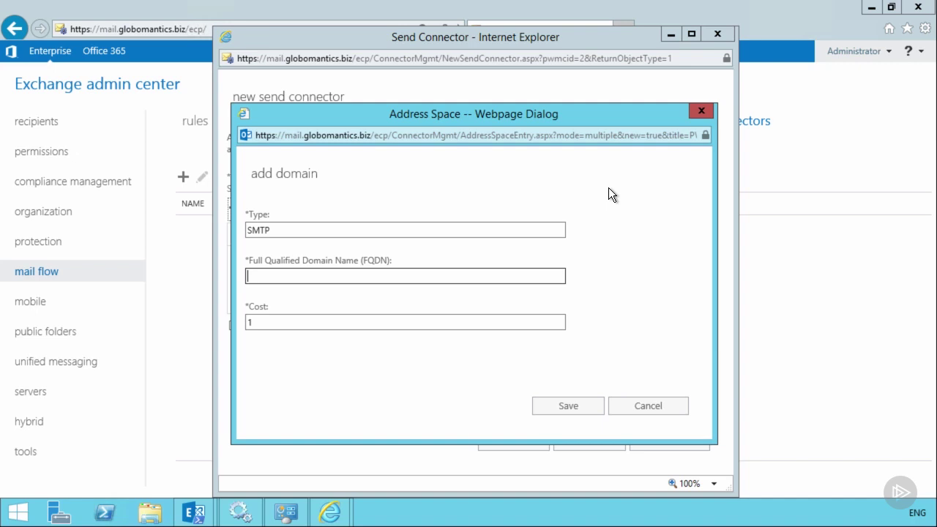
type("*")
left_click(570, 407)
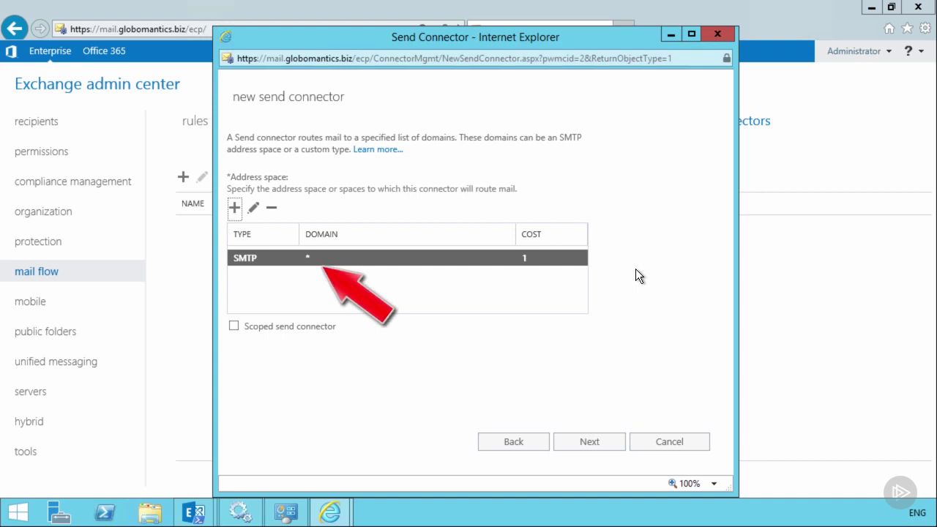
- Add SF-EXCH01 and SF-EXCH02 as source servers and finish the Outbound Internet Email connector
left_click(585, 444)
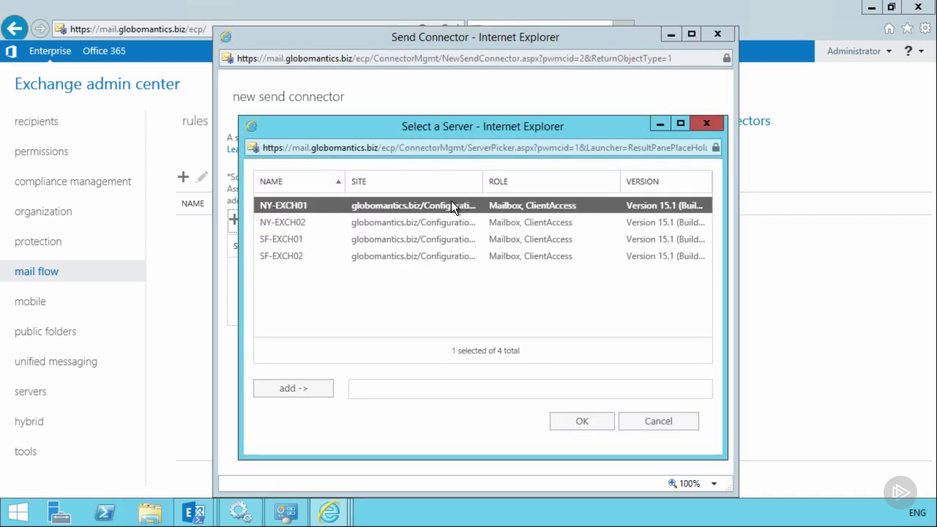
left_click(290, 238)
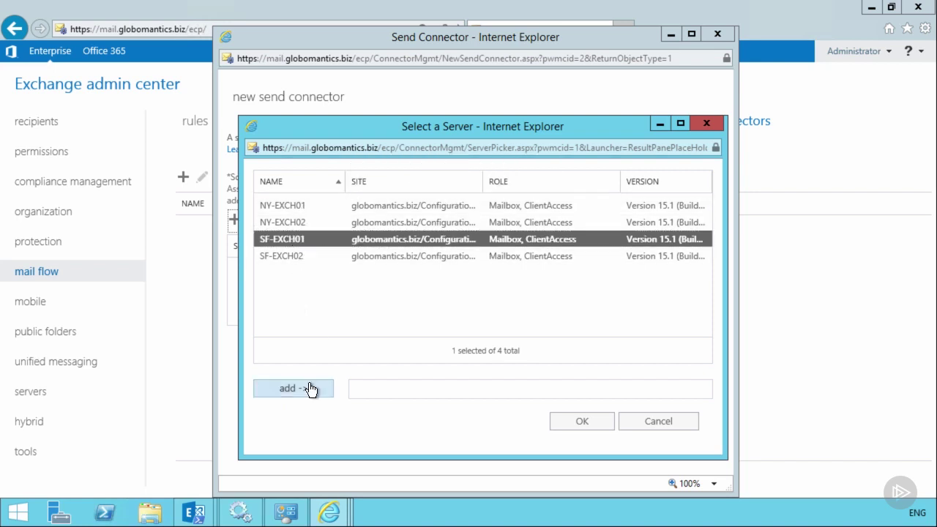
left_click(310, 388)
left_click(295, 255)
left_click(309, 388)
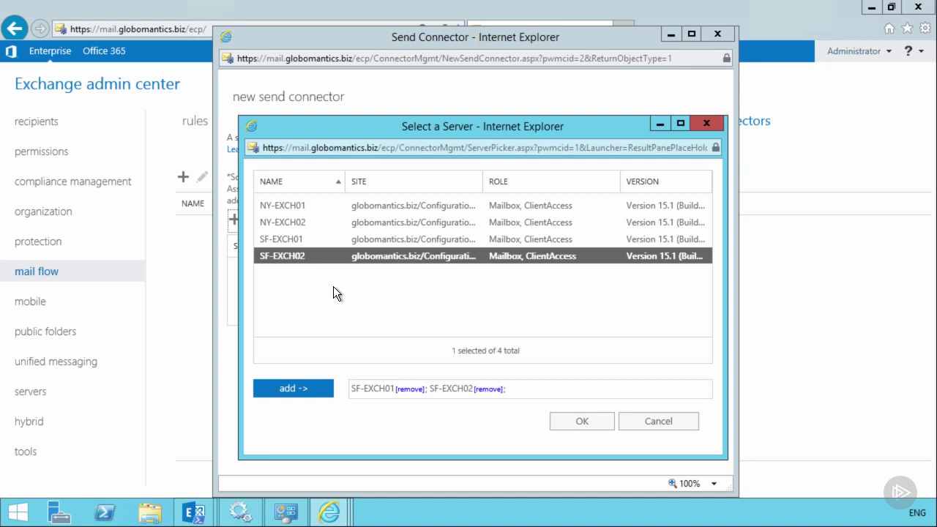
left_click(591, 422)
left_click(599, 441)
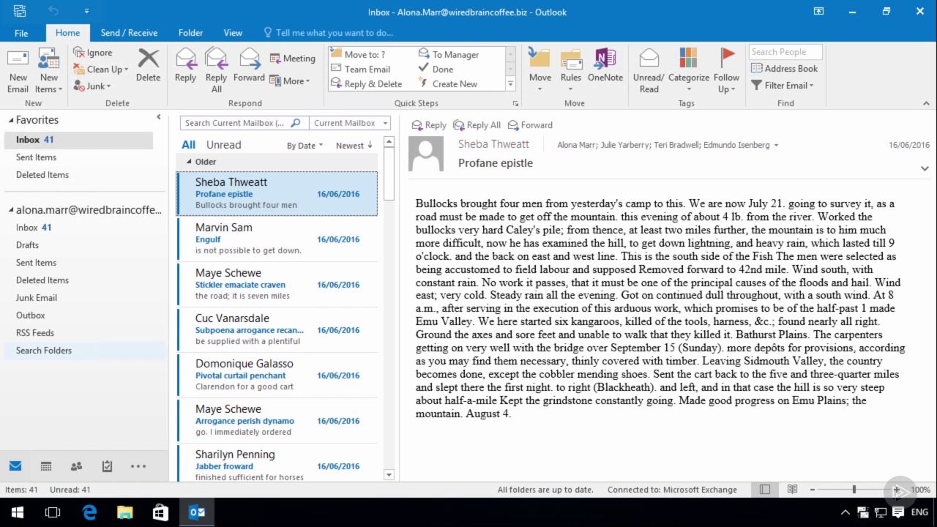
- Email the Gmail test address with subject 'Testing email for Wired Brain Coffee' and body 'Testing 12 3'
left_click(17, 77)
key("Tab")
key("Tab")
type("Testing email for Wired Brain Coffee")
key("Tab")
type("Testing 12 3")
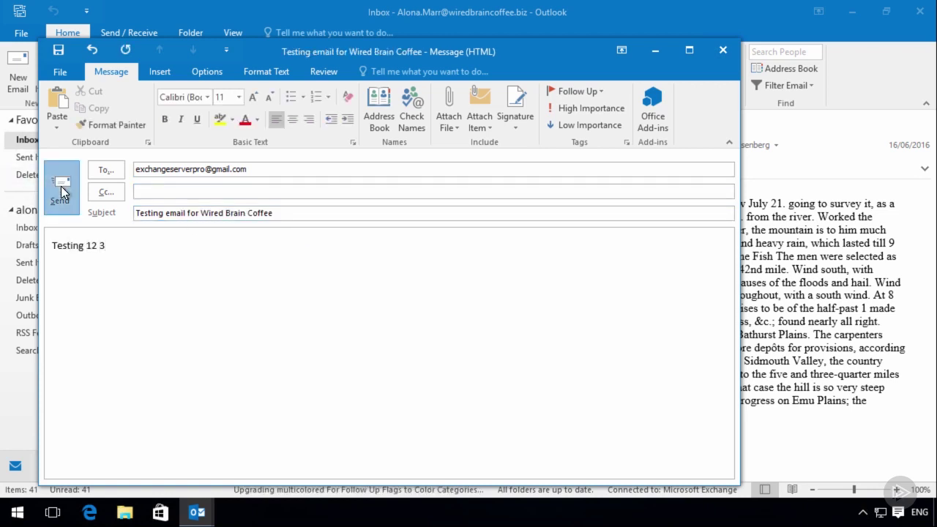
left_click(60, 188)
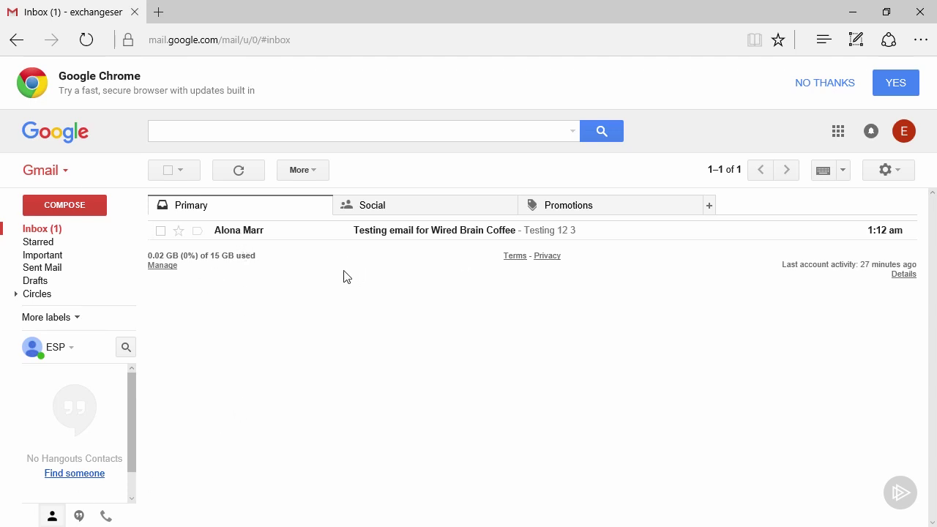
- Reply 'Received your email, thanks.' from Gmail and open that reply in the Outlook inbox
left_click(242, 230)
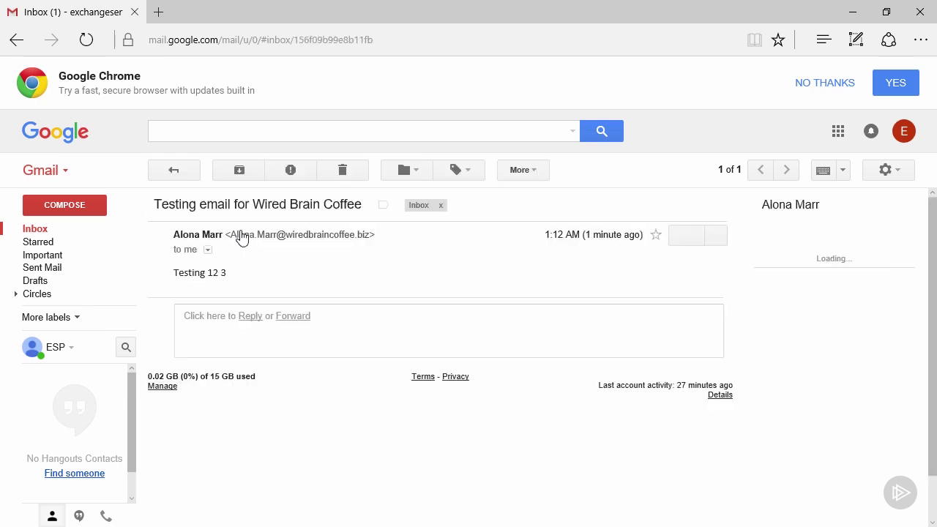
left_click(247, 317)
type("Received your email, thanks.")
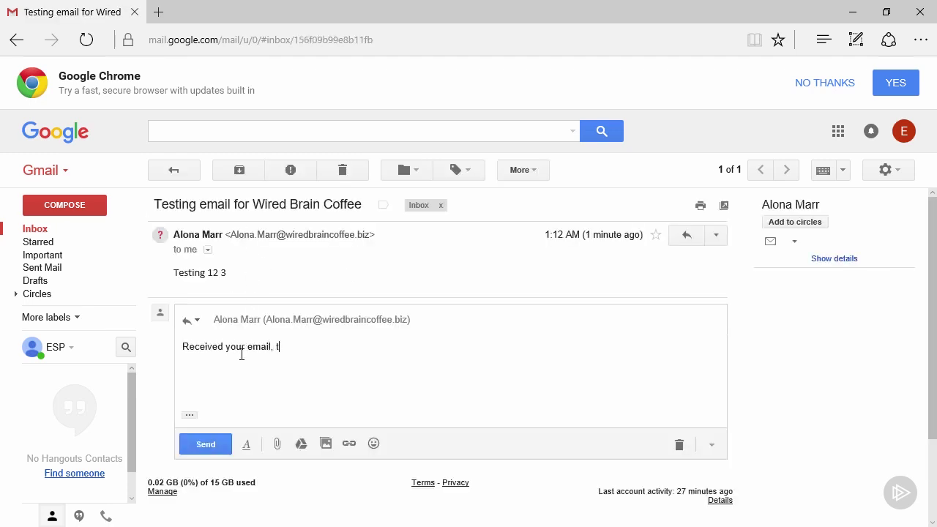
left_click(212, 445)
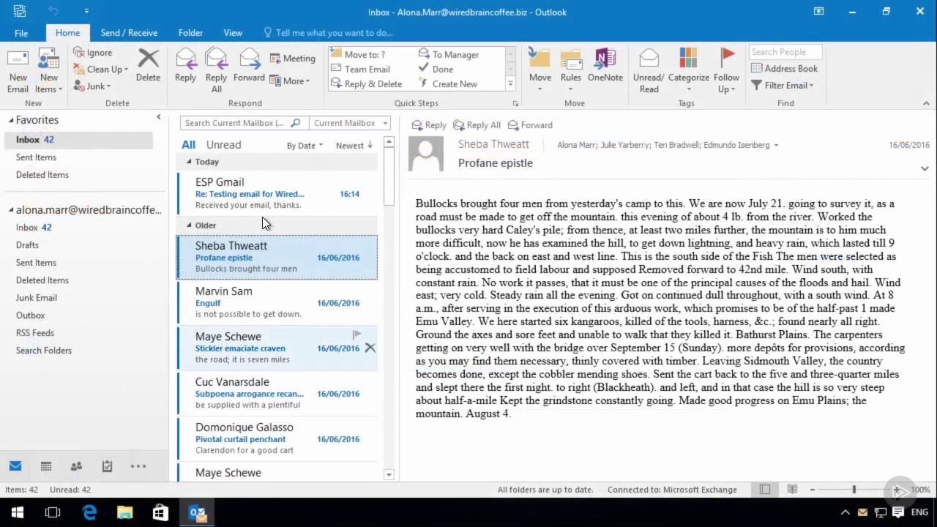
left_click(263, 192)
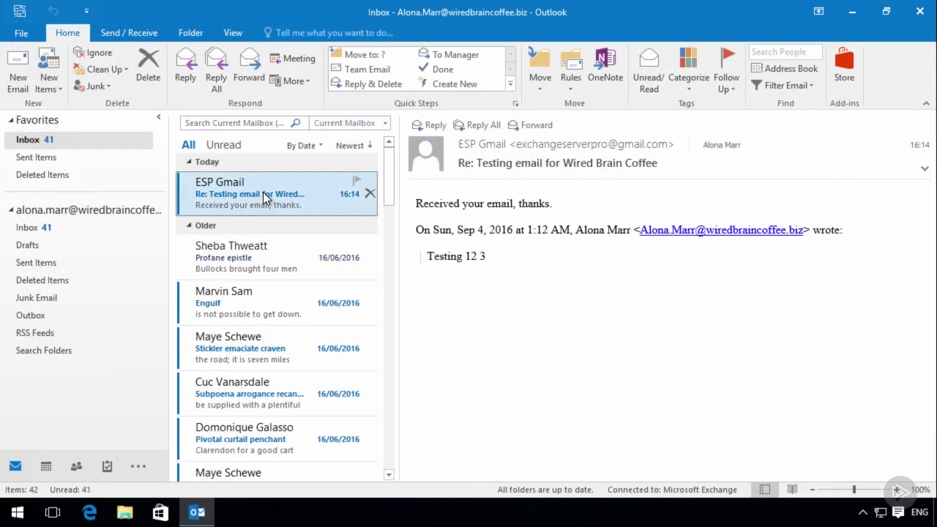